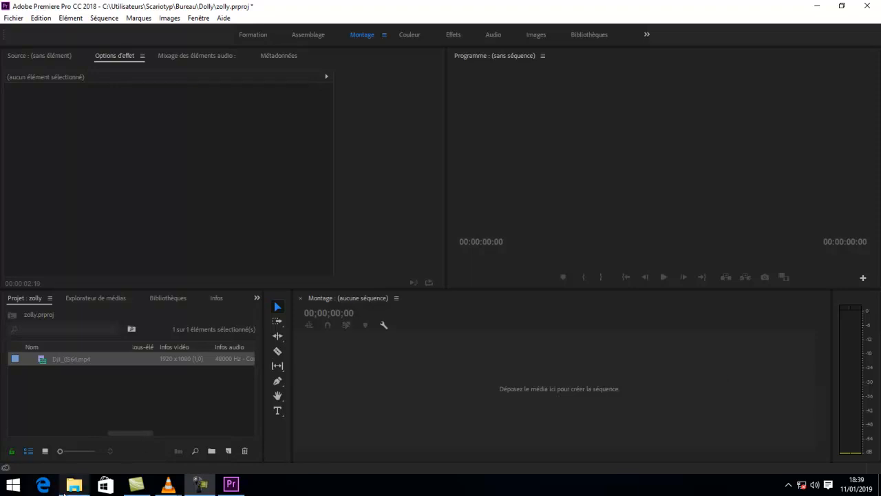
- Switch to VLC, play and pause the diner scene from Les Affranchis, and play the scene from The Good Doctor
mouse_move(168, 485)
click(232, 420)
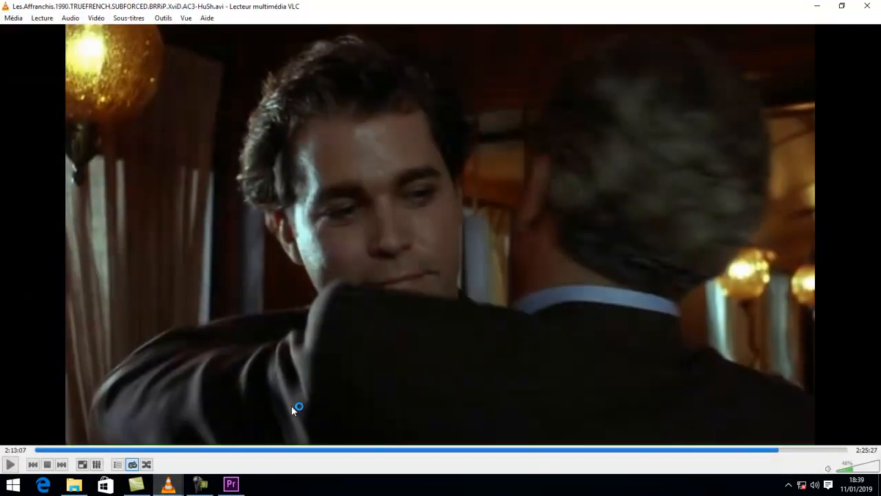
click(295, 399)
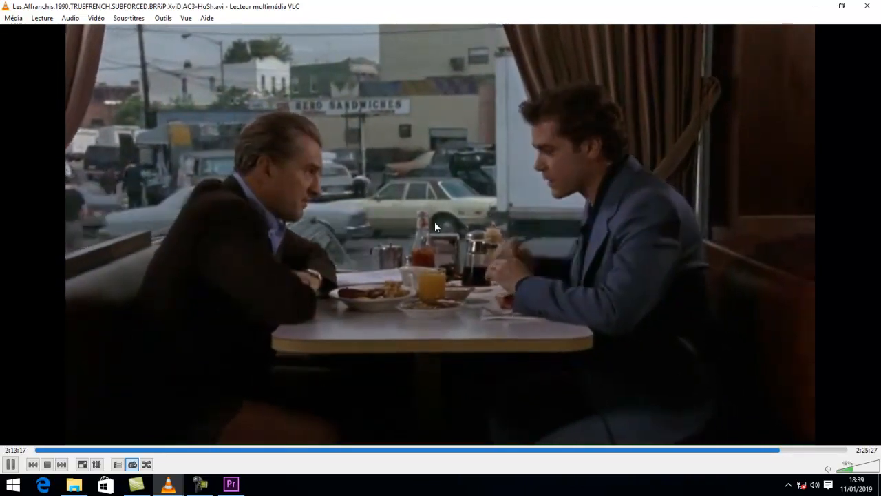
key(space)
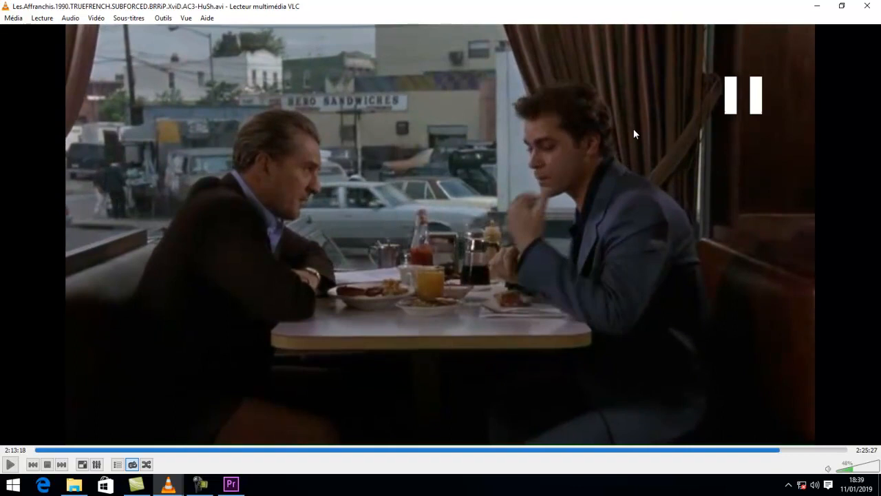
click(817, 6)
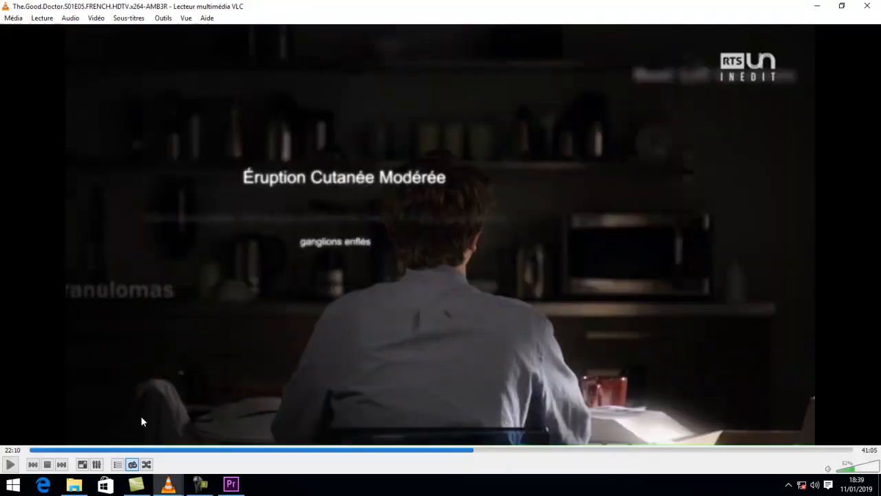
key(space)
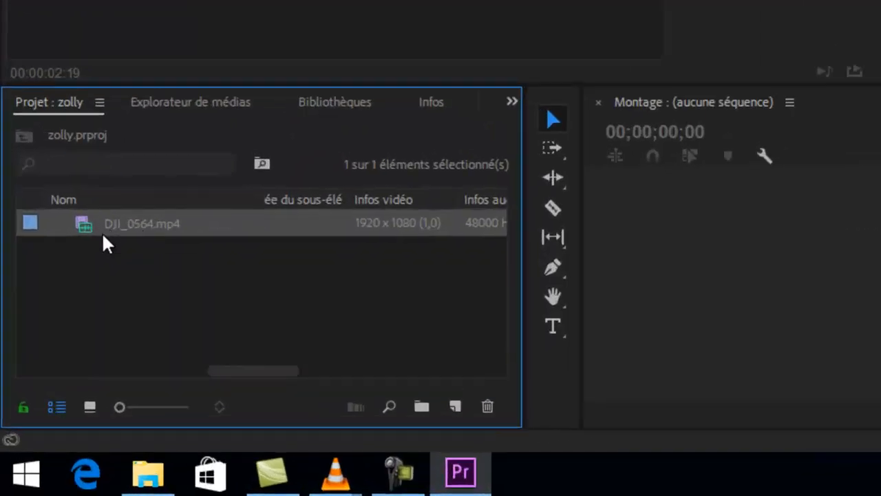
- Create a sequence named zolly with the HDV 720p25 preset
click(491, 400)
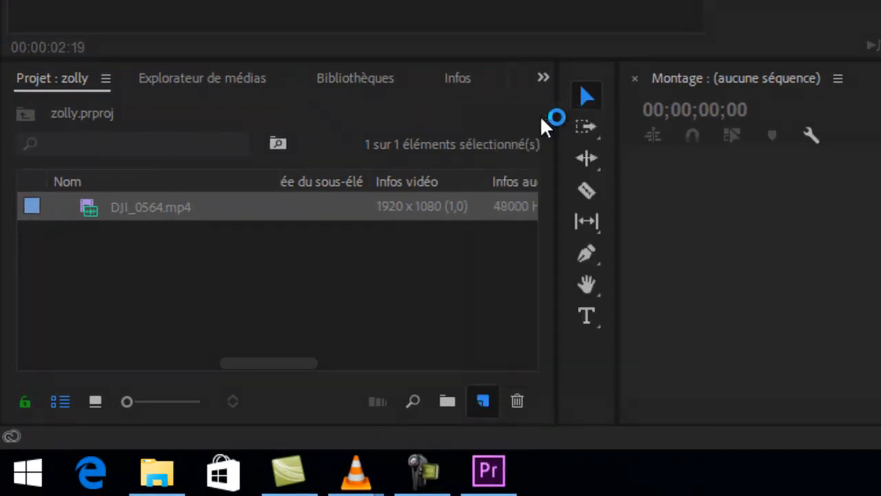
click(540, 115)
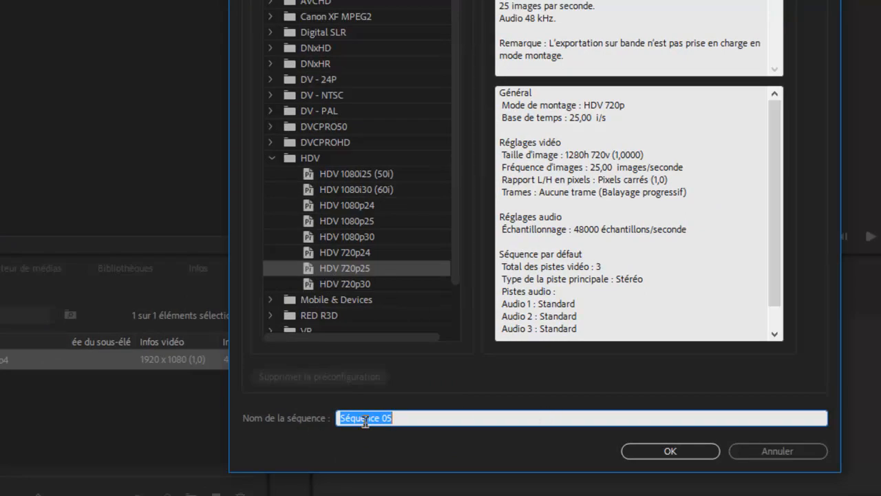
text(zolly)
key(Return)
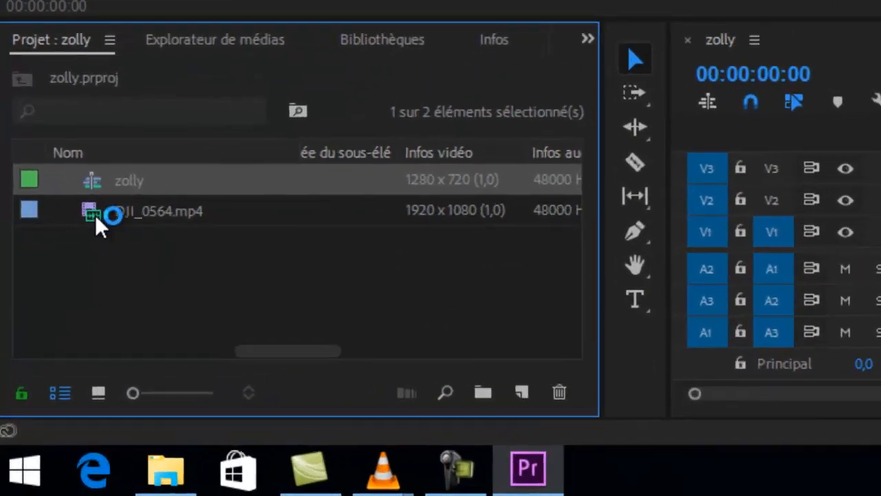
- Place DJI_0564.mp4 at the start of video track V1, keeping the existing sequence settings
drag(43, 373, 359, 372)
drag(549, 194, 717, 238)
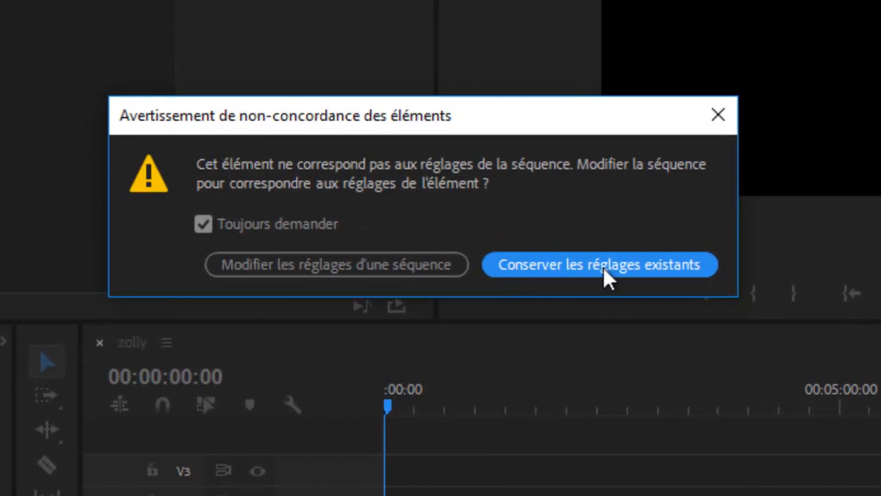
click(601, 263)
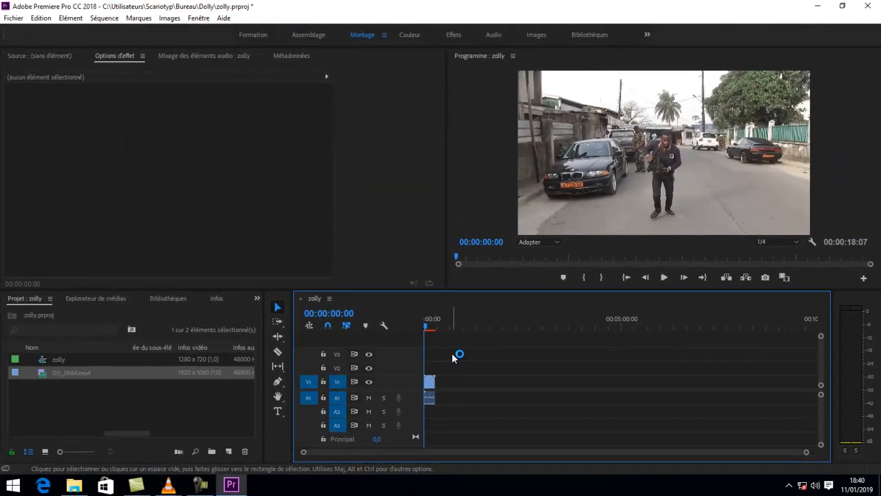
- Scale the DJI_0564.mp4 clip to the sequence frame with the option Ajuster à la taille de l'image
click(436, 323)
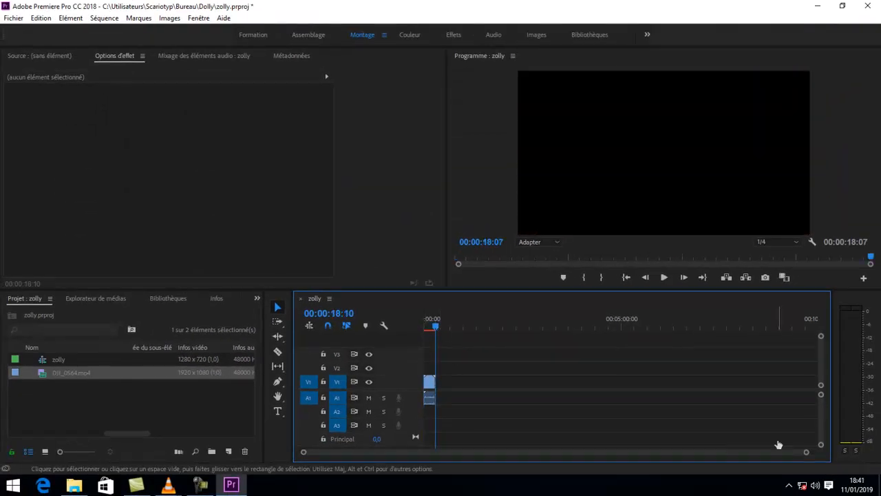
drag(805, 452, 643, 463)
click(438, 324)
right_click(435, 391)
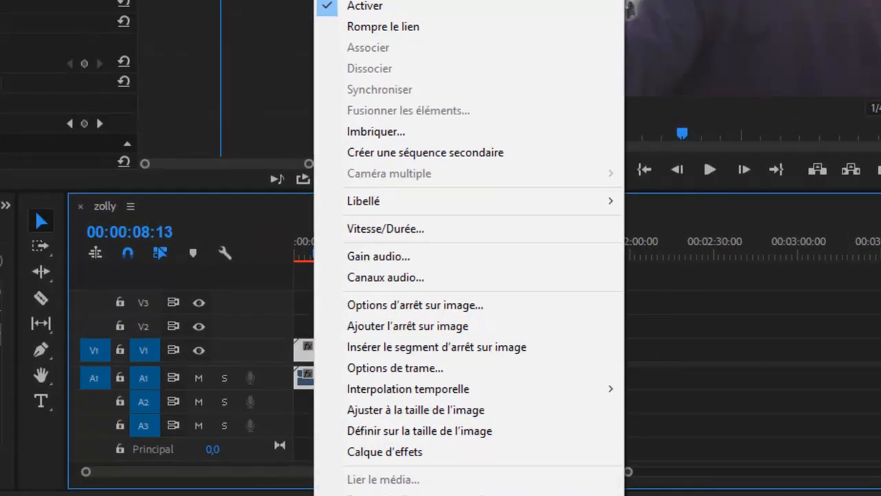
mouse_move(482, 494)
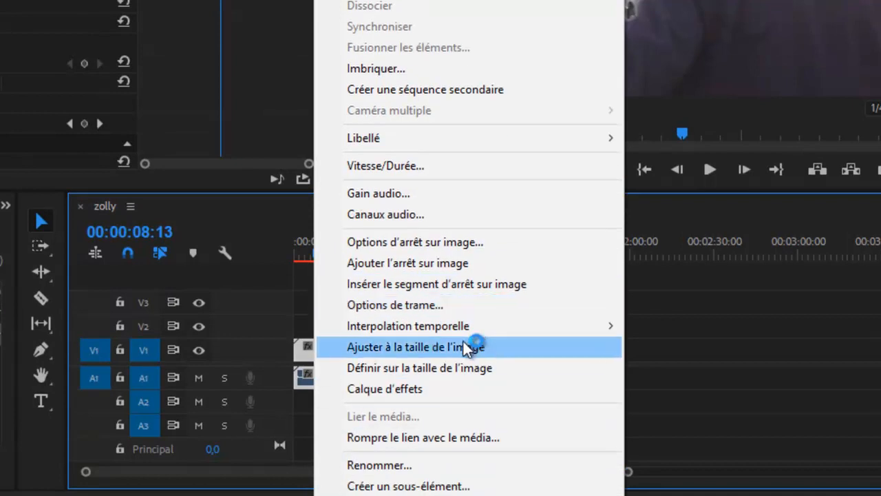
click(463, 345)
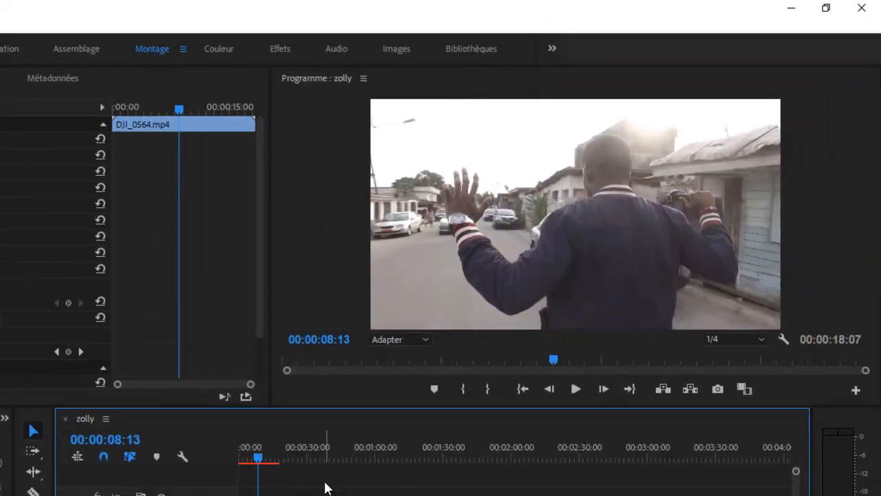
- Split the clip at 00:00:13:21 with the Razor tool and delete the part before the cut
drag(257, 457, 450, 328)
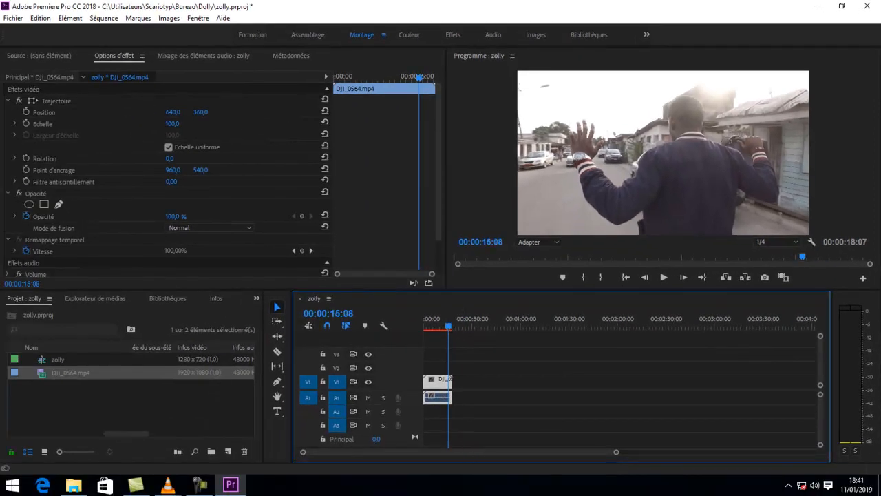
drag(615, 452, 549, 458)
click(491, 327)
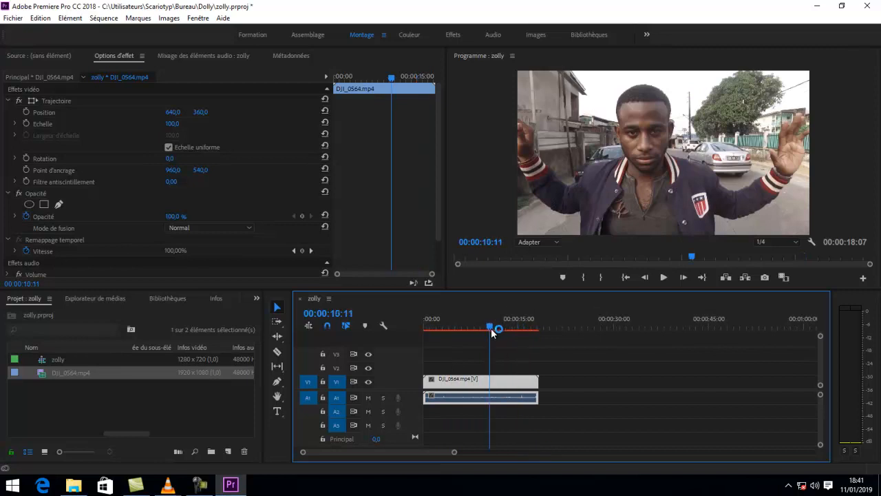
drag(518, 328, 513, 324)
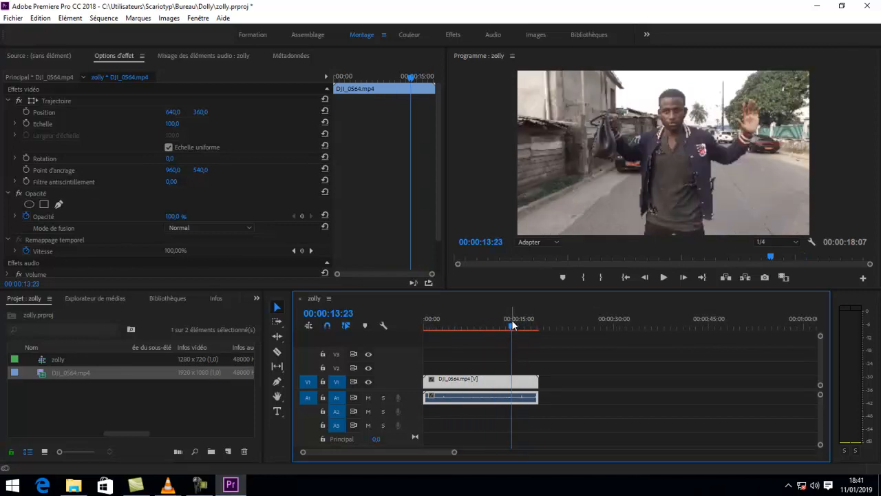
drag(454, 454, 393, 452)
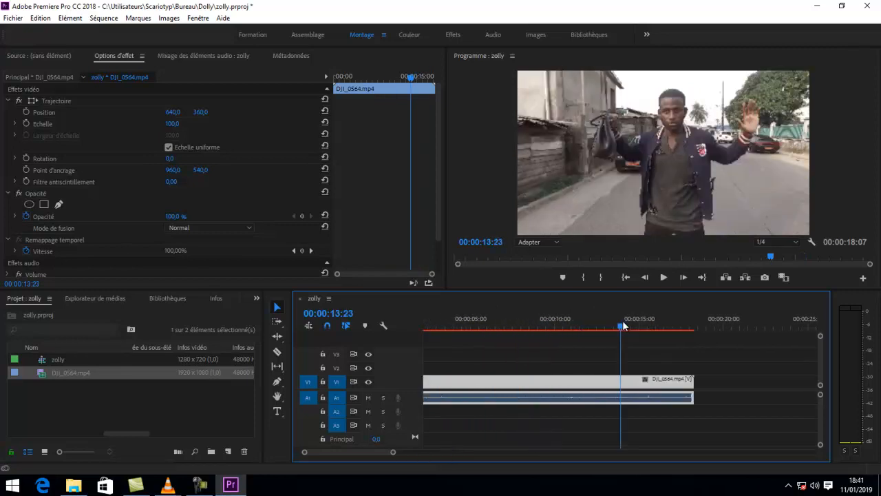
mouse_move(624, 326)
mouse_down()
mouse_move(633, 321)
mouse_move(620, 324)
mouse_up()
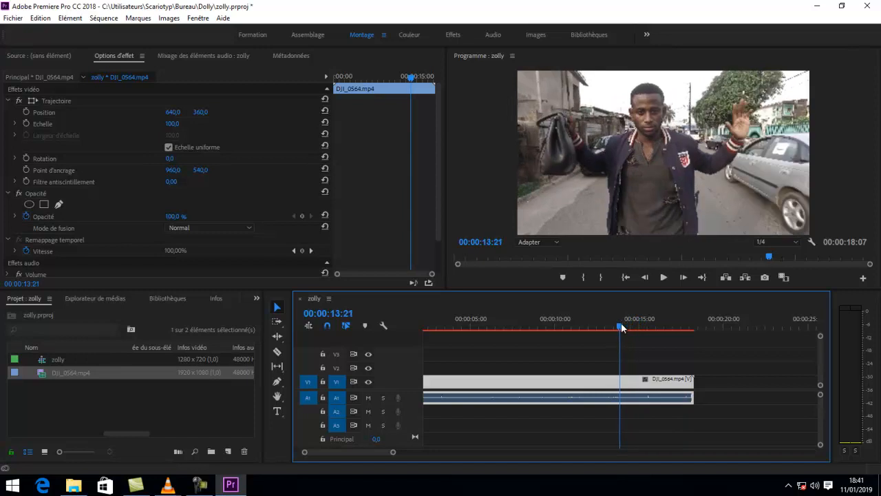
key(c)
click(620, 380)
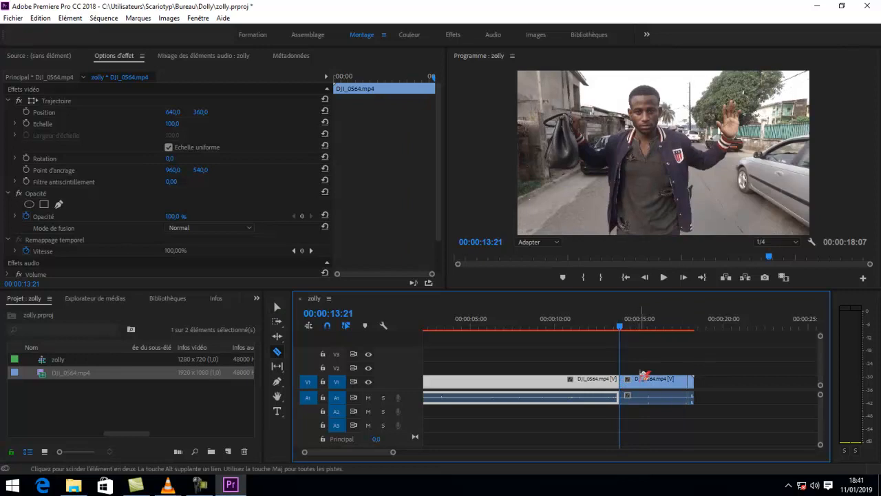
key(Delete)
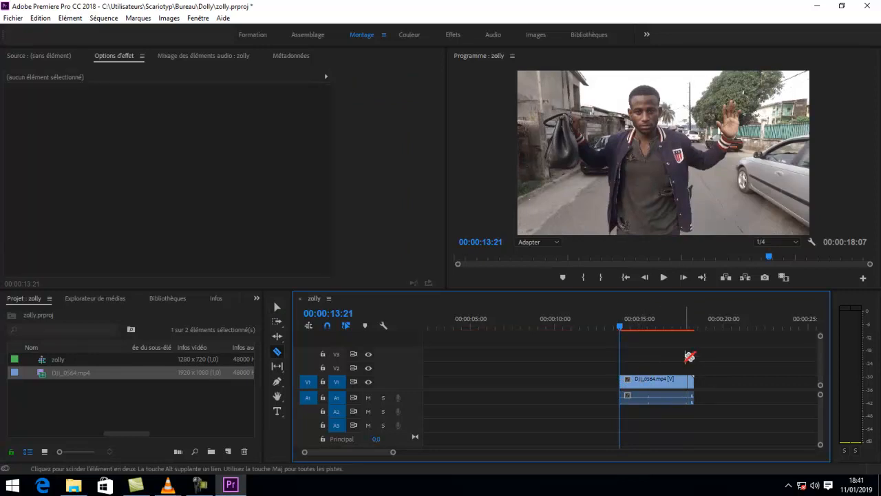
- Delete the short fragment at the very end of the remaining clip
key(v)
click(691, 382)
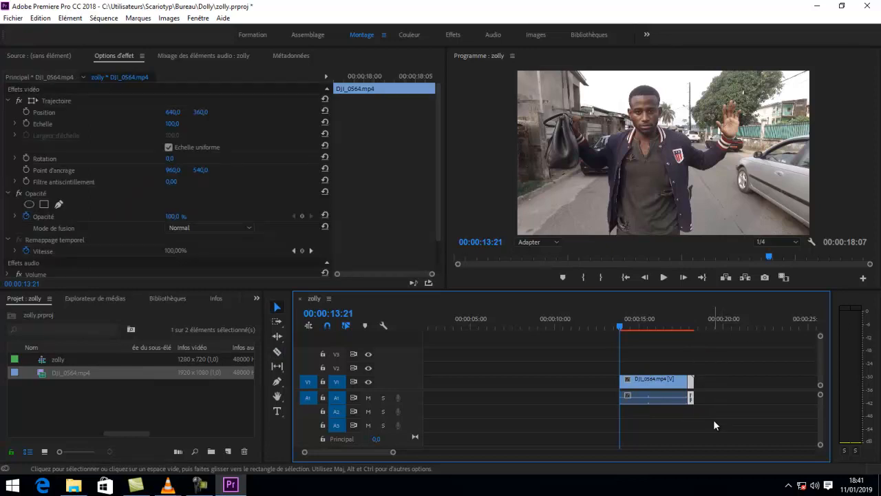
key(Delete)
- Move the trimmed clip to the start of the sequence and render its preview
drag(645, 388, 437, 391)
drag(382, 452, 377, 455)
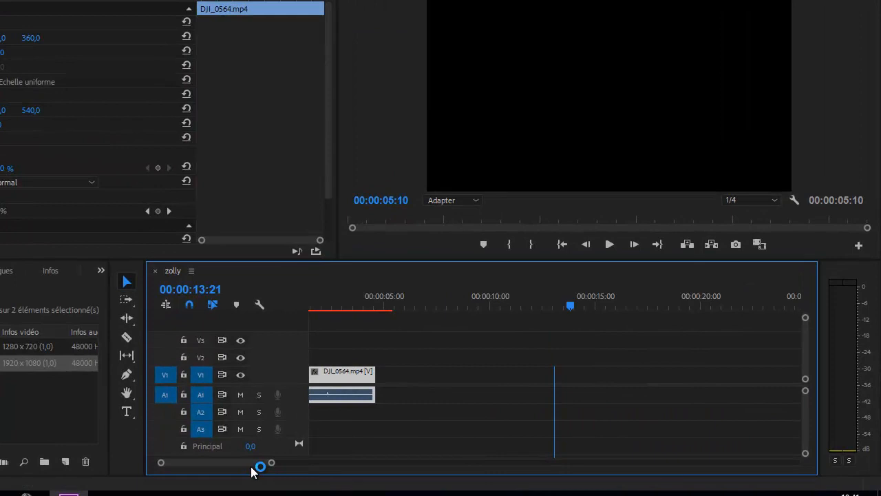
drag(253, 471, 212, 472)
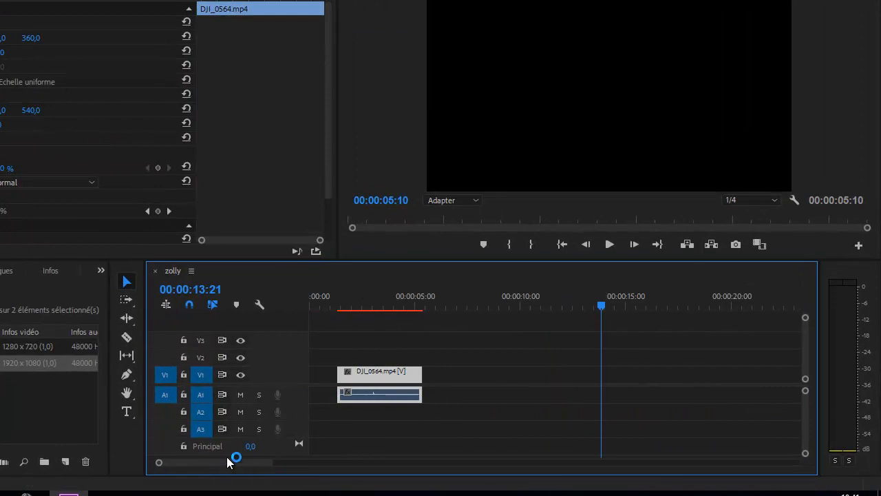
drag(397, 377, 328, 385)
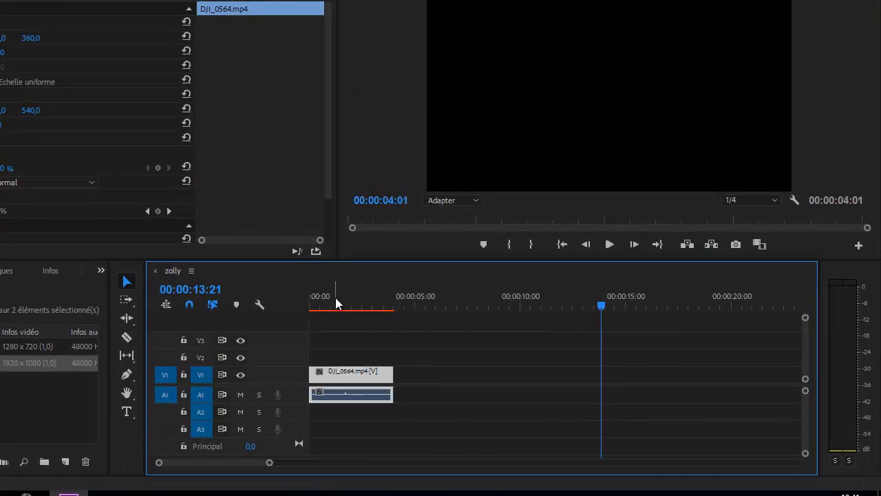
key(Return)
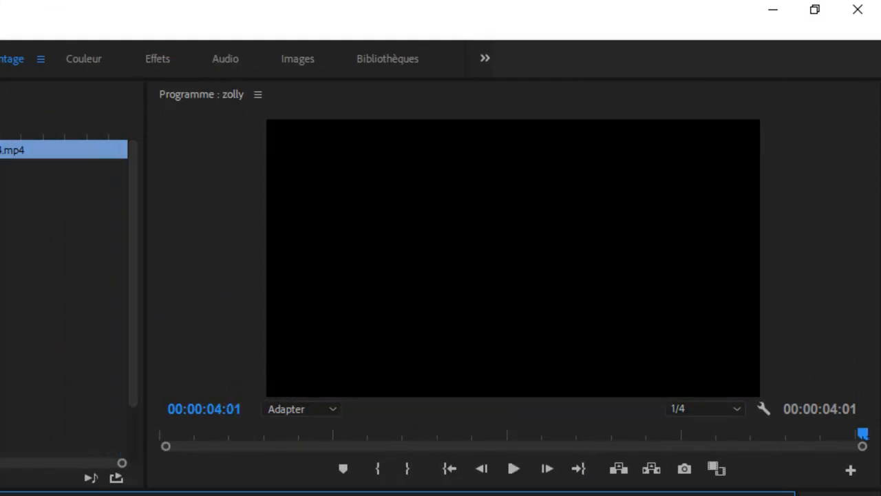
key(space)
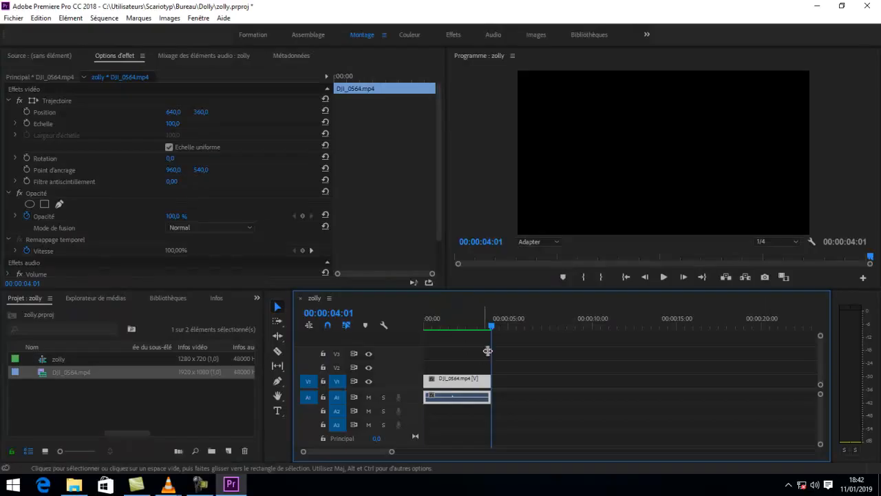
- Add Position and Scale (Echelle) keyframes to the clip at 00:00:03:21, near its end
click(494, 328)
drag(494, 329, 489, 326)
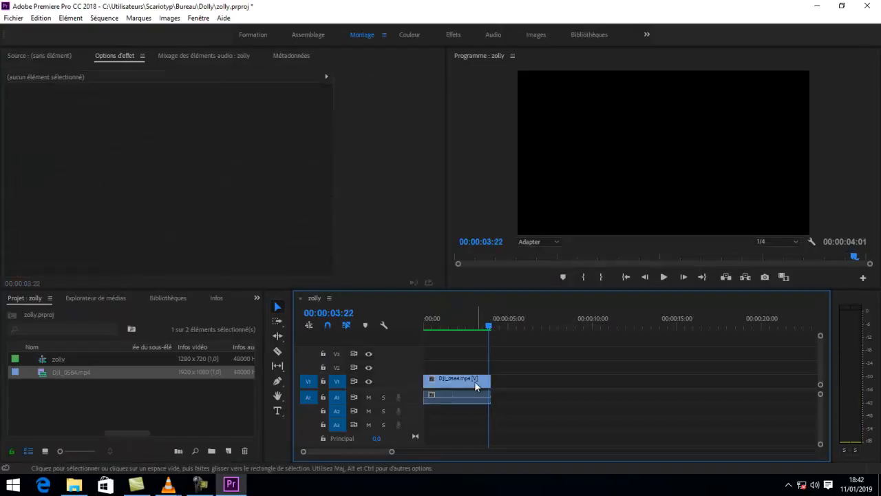
click(484, 398)
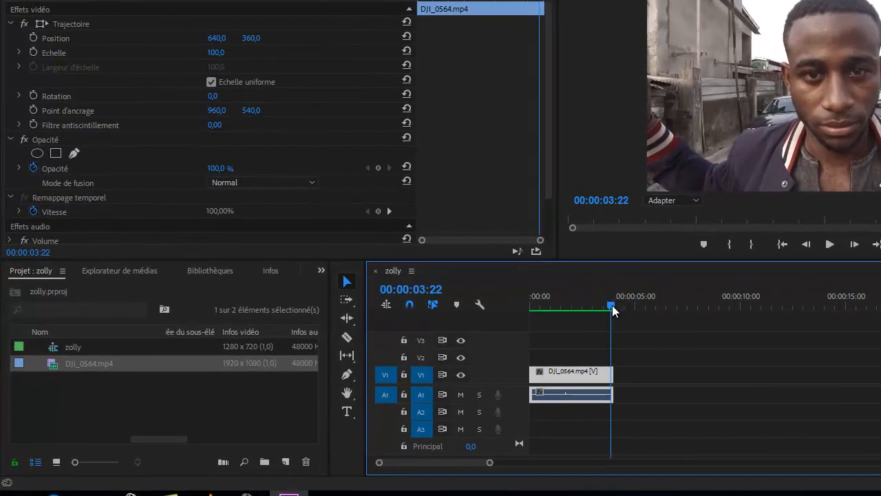
click(551, 315)
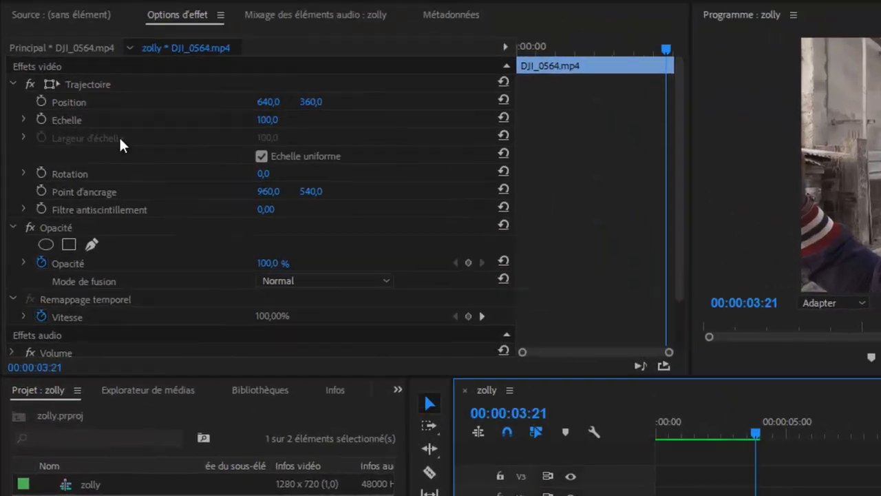
click(47, 151)
click(47, 171)
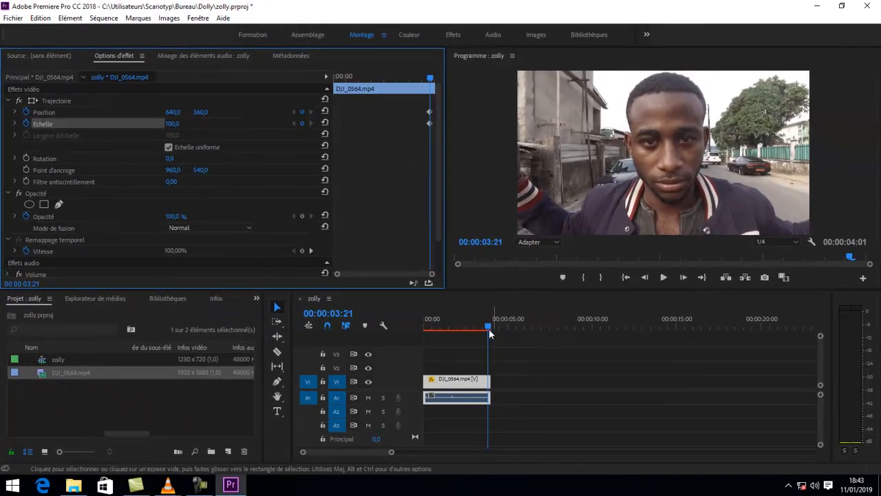
- At the clip's first frame, keyframe the Scale (Echelle) at 217 and the Position at 724, 633 to reframe the man's face
click(529, 351)
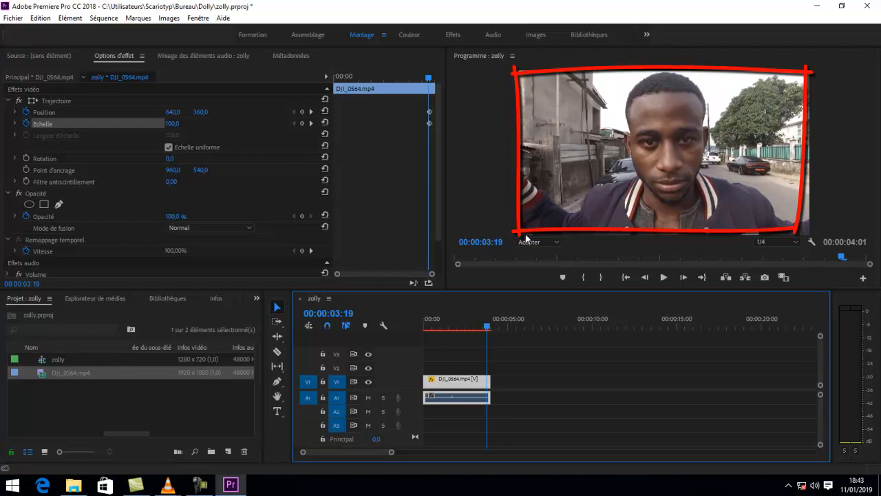
click(427, 326)
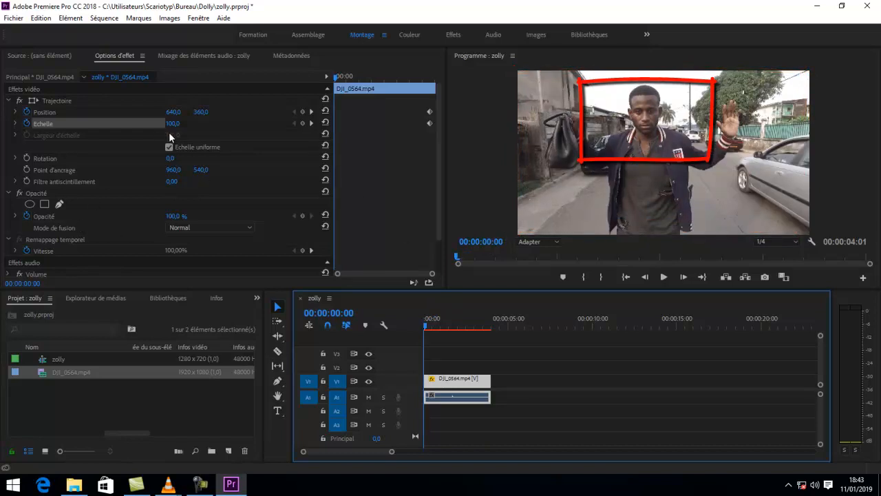
drag(168, 128, 216, 125)
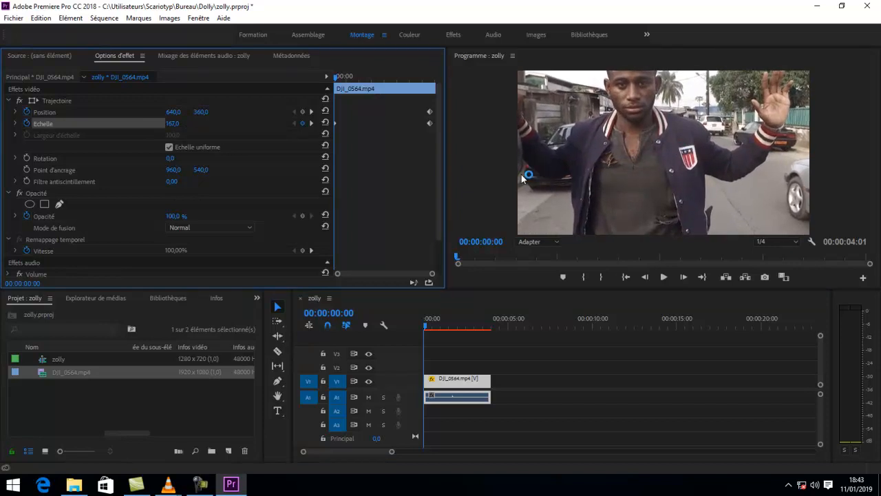
drag(197, 112, 241, 108)
drag(169, 113, 270, 115)
drag(286, 116, 313, 121)
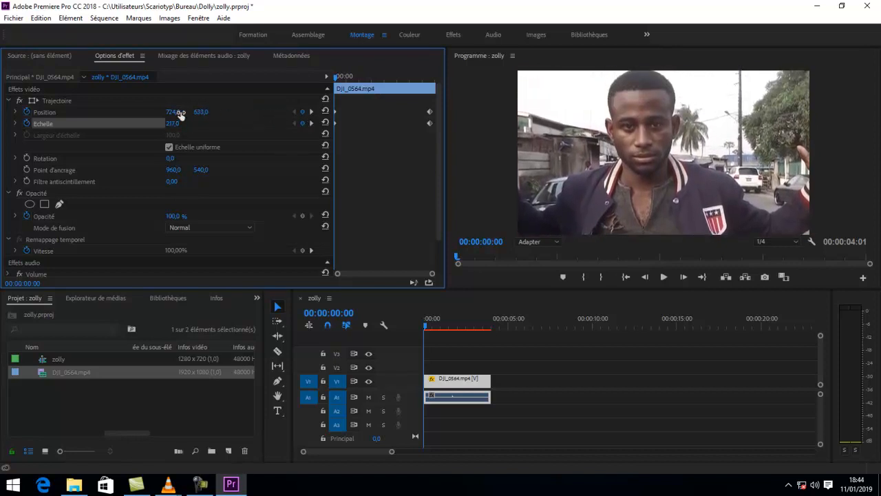
- Adjust the first-frame keyframes to Position 780, 682 and Scale (Echelle) 226, and render the sequence preview
drag(187, 114, 222, 118)
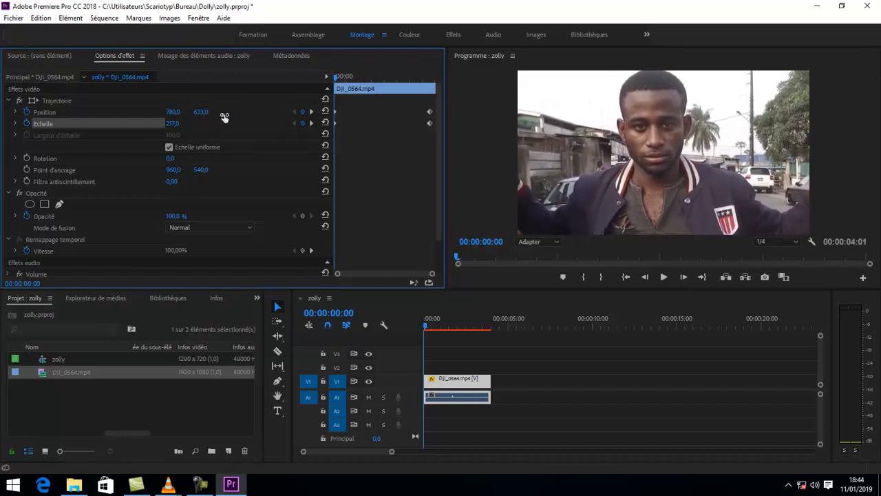
drag(164, 131, 236, 101)
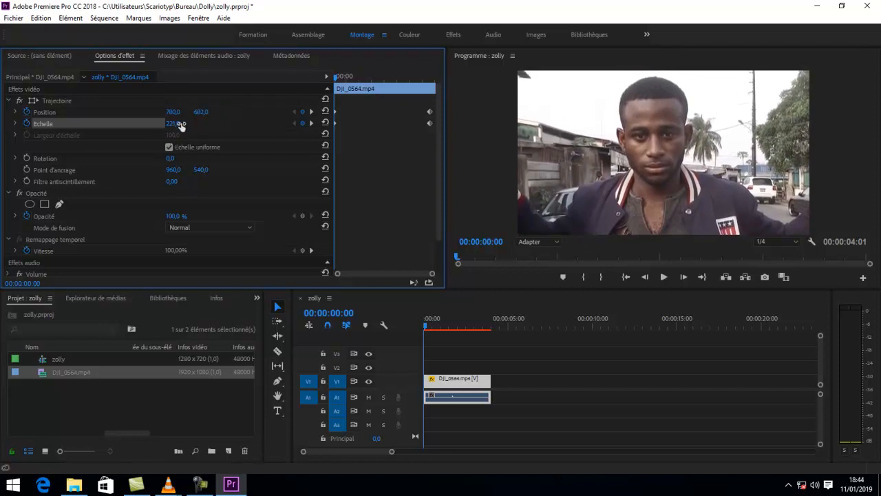
drag(190, 127, 196, 128)
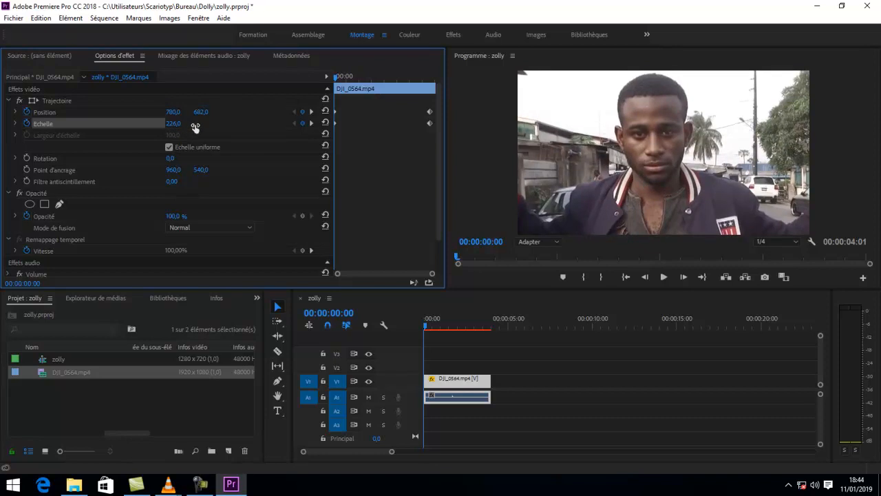
key(Return)
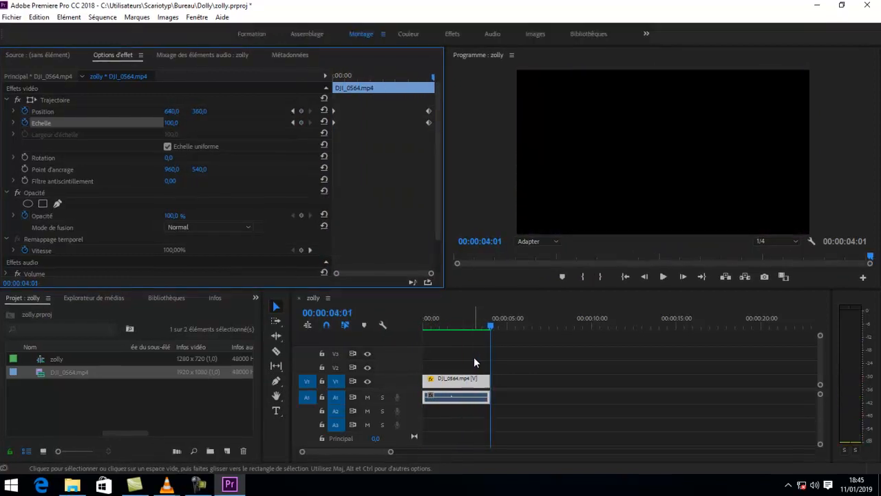
- Move the ending Position and Scale (Echelle) keyframes together to just after 00:00:02:05 to match the face's size, and render the preview
mouse_move(380, 310)
mouse_down()
mouse_move(427, 309)
mouse_move(390, 300)
mouse_up()
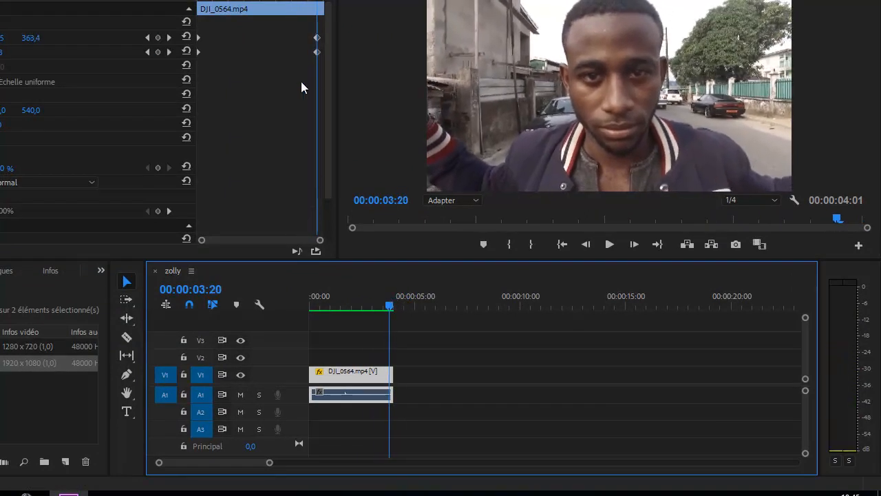
drag(300, 35, 318, 58)
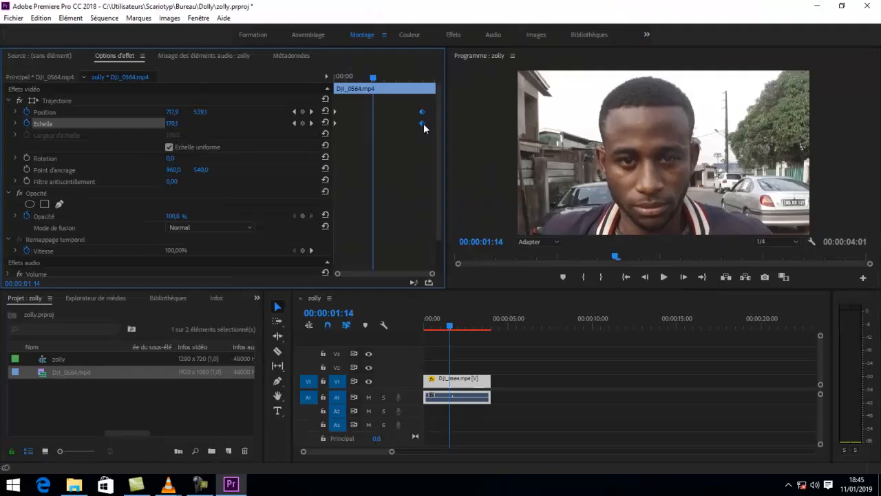
drag(422, 124, 402, 124)
drag(373, 78, 378, 78)
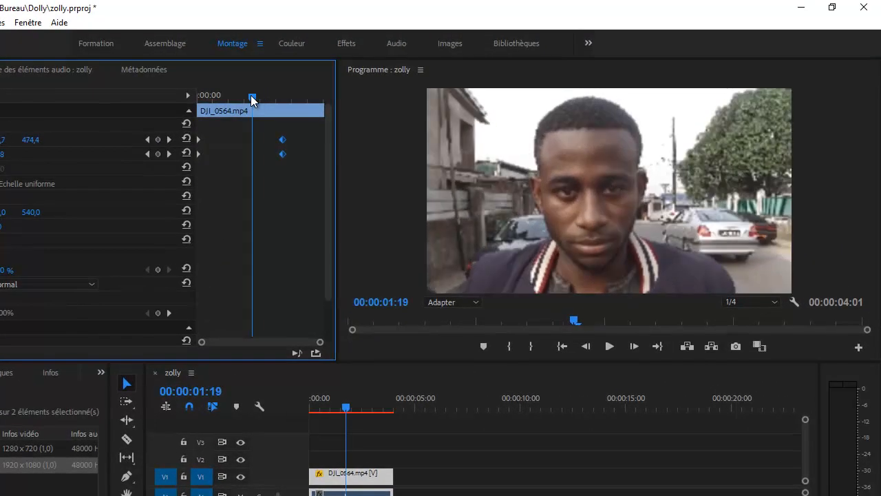
mouse_move(252, 99)
mouse_down()
mouse_move(282, 100)
mouse_move(218, 97)
mouse_move(240, 96)
mouse_up()
drag(282, 153, 273, 153)
drag(245, 95, 264, 94)
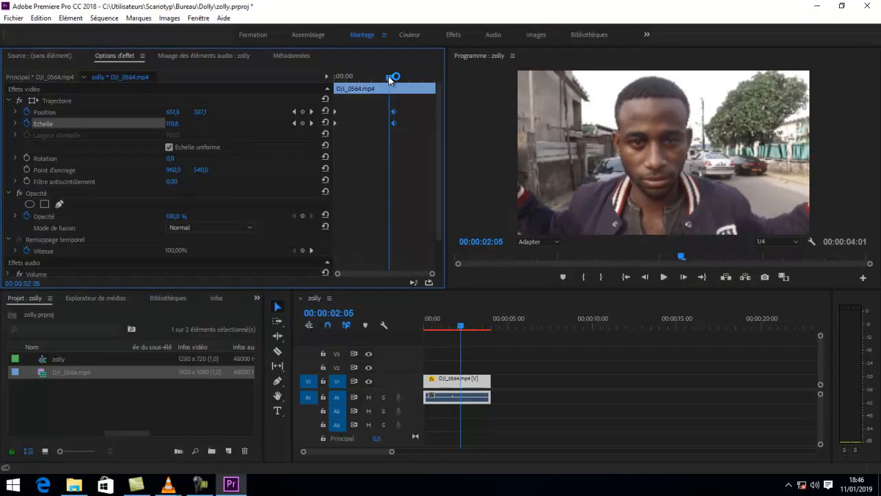
key(Return)
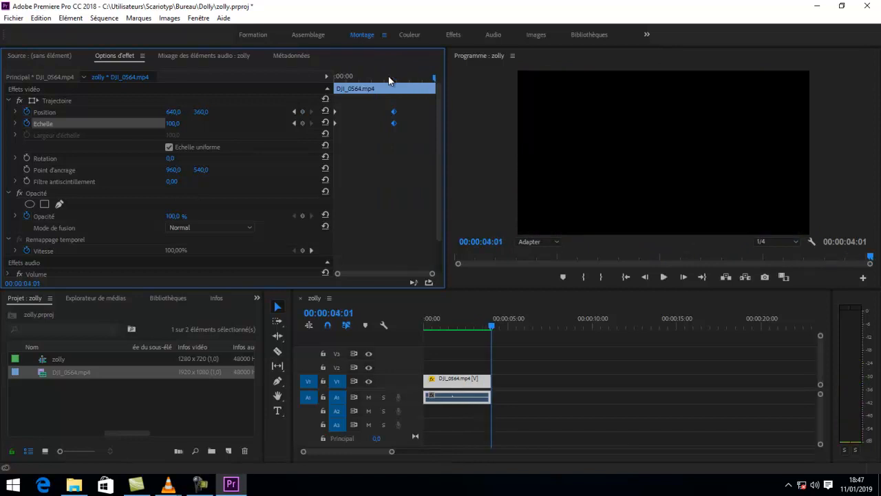
- Play back the rendered clip and examine the face's size and framing against the background between 00:00:01:00 and 00:00:02:07
key(space)
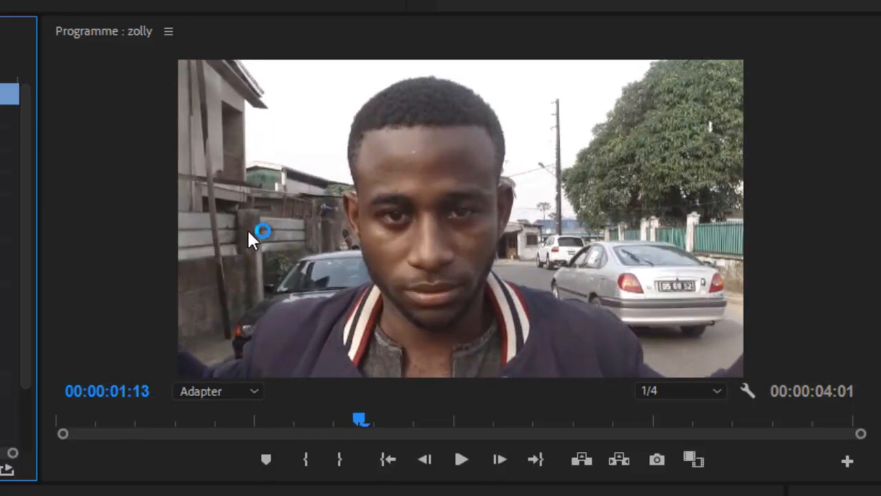
drag(358, 418, 256, 419)
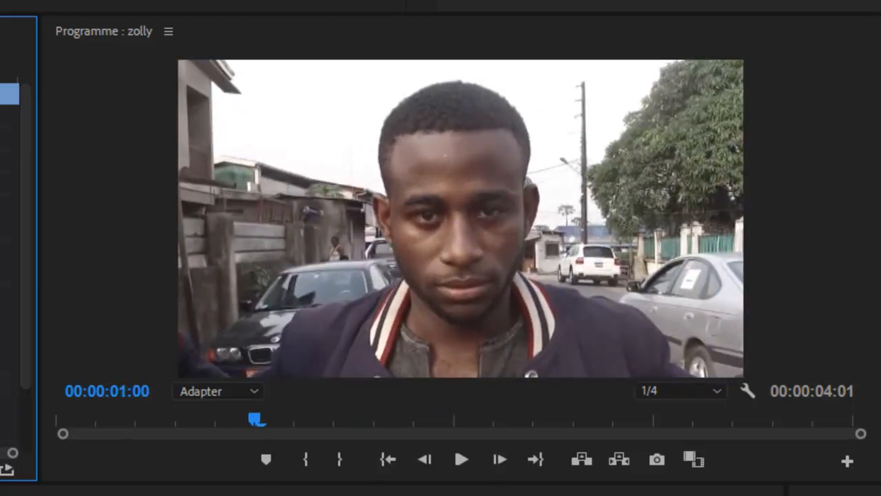
drag(256, 418, 303, 419)
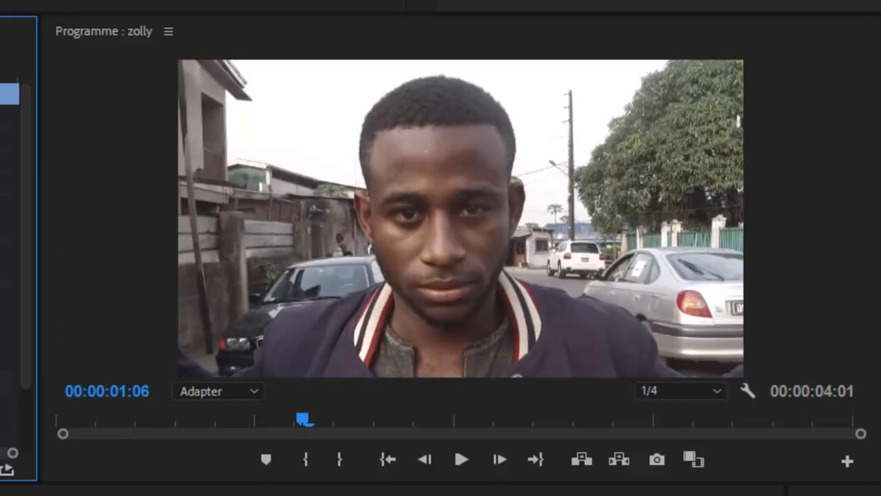
drag(303, 418, 509, 418)
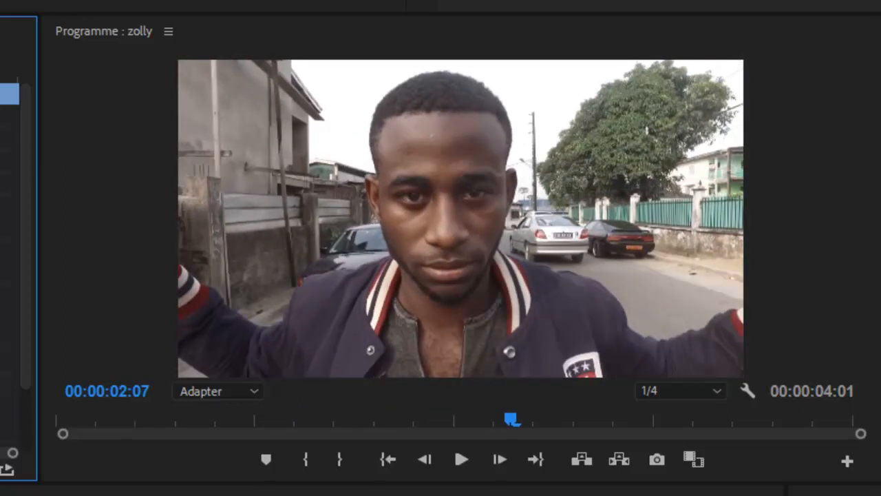